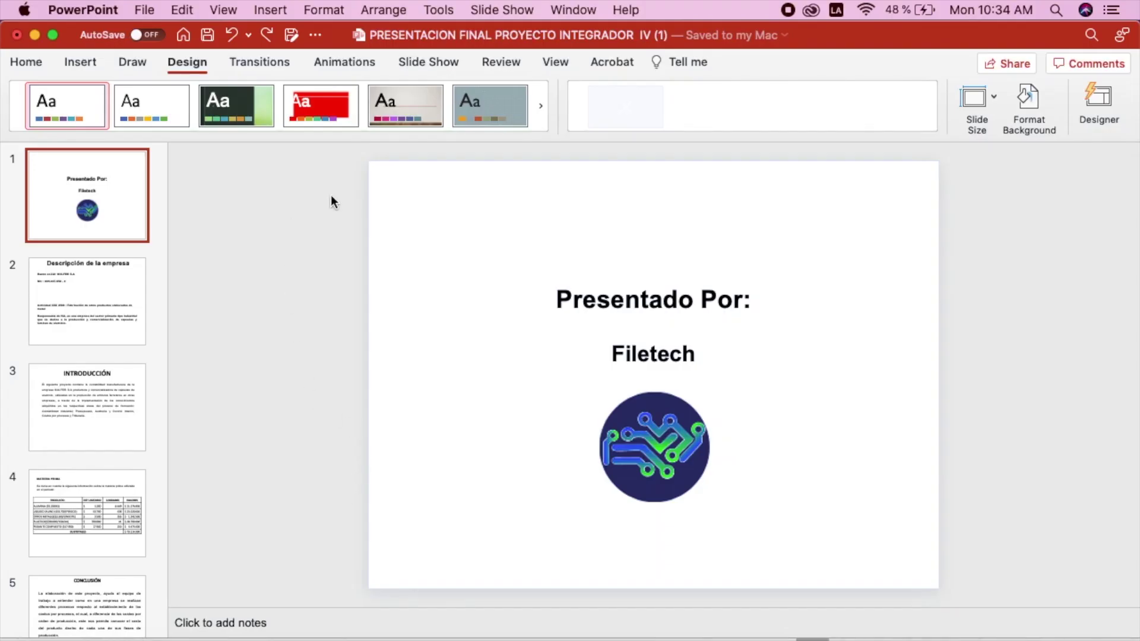
Step: Change all six slides from Standard 4:3 to Widescreen 16:9 under Design > Slide Size
{"action": "left_click", "coordinate": [36, 61]}
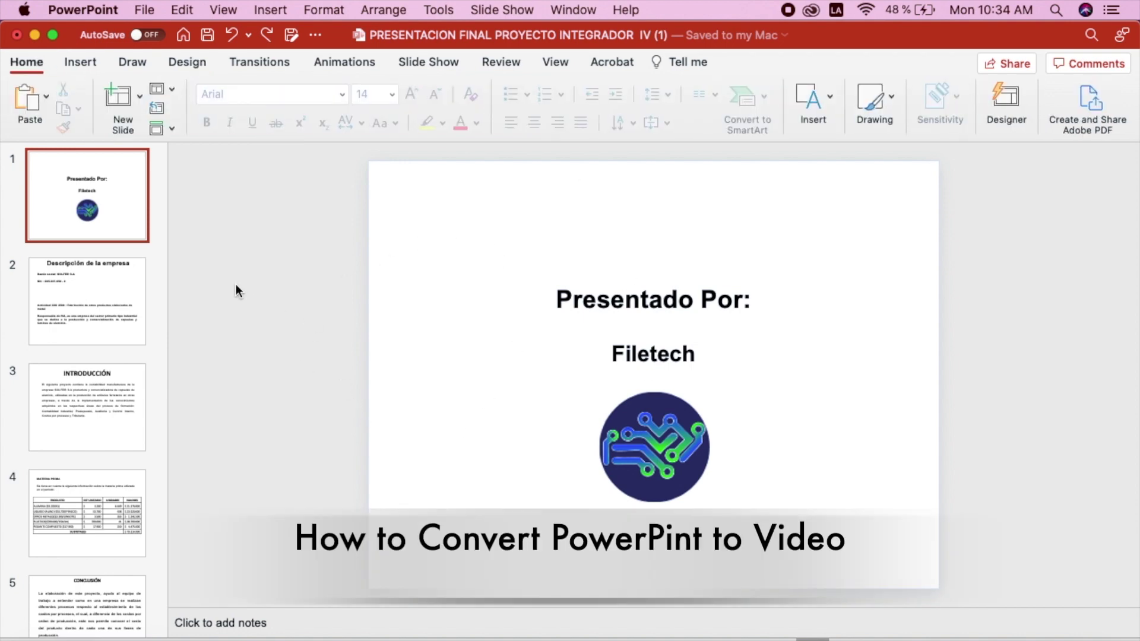
{"action": "scroll", "coordinate": [236, 291], "scroll_direction": "down", "scroll_amount": 1}
{"action": "scroll", "coordinate": [236, 291], "scroll_direction": "down", "scroll_amount": 1}
{"action": "scroll", "coordinate": [236, 291], "scroll_direction": "down", "scroll_amount": 2}
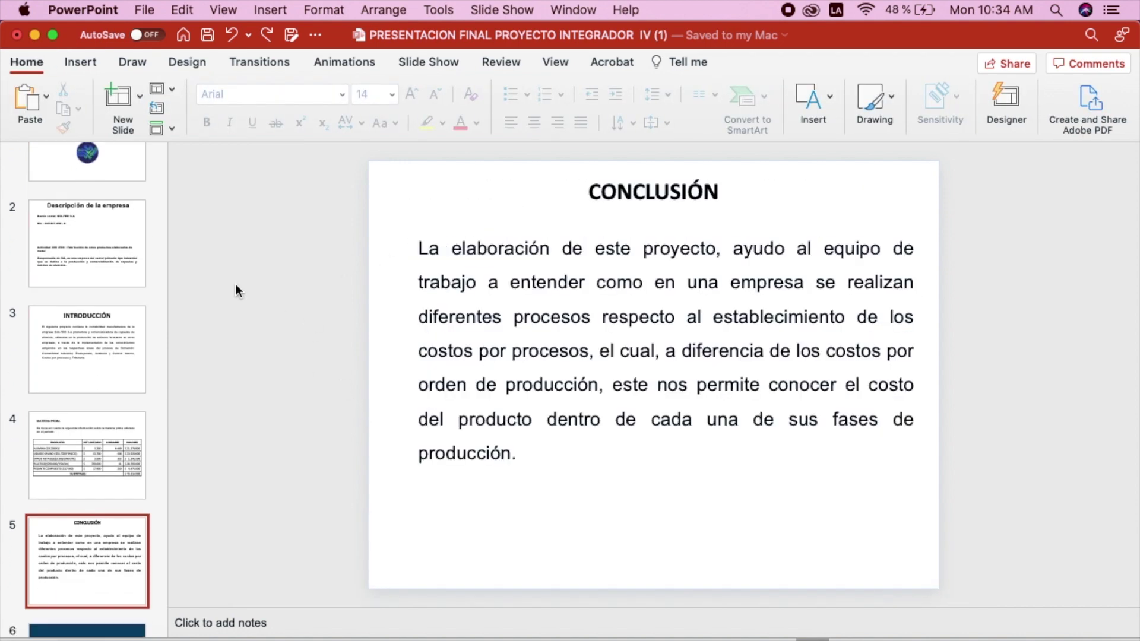
{"action": "scroll", "coordinate": [236, 286], "scroll_direction": "down", "scroll_amount": 1}
{"action": "scroll", "coordinate": [236, 286], "scroll_direction": "up", "scroll_amount": 1}
{"action": "scroll", "coordinate": [236, 286], "scroll_direction": "up", "scroll_amount": 2}
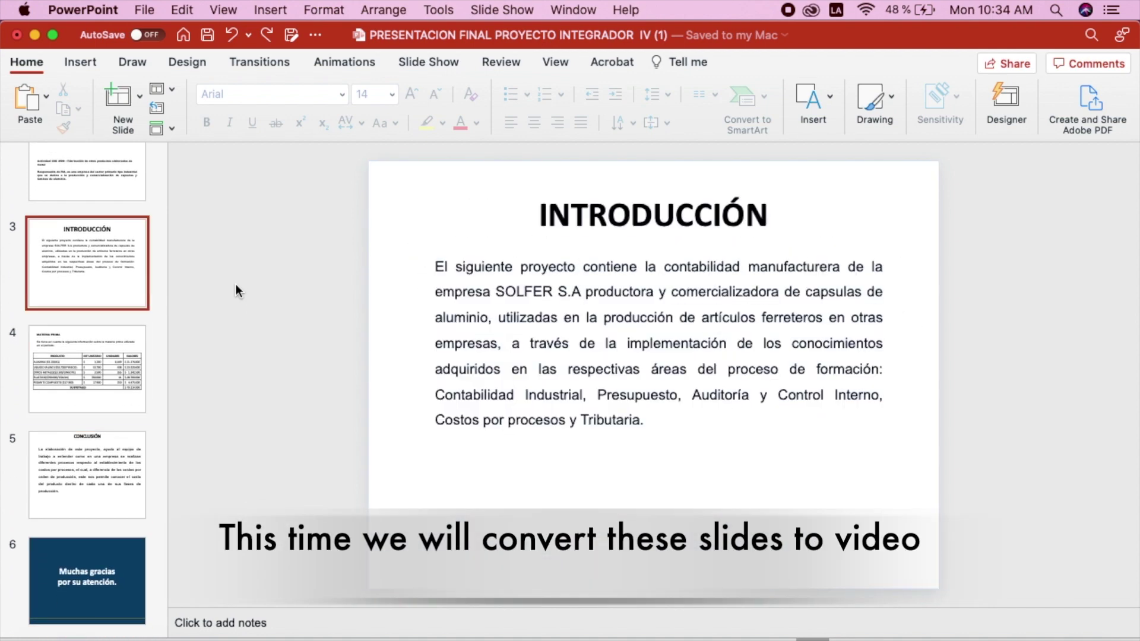
{"action": "scroll", "coordinate": [235, 286], "scroll_direction": "up", "scroll_amount": 2}
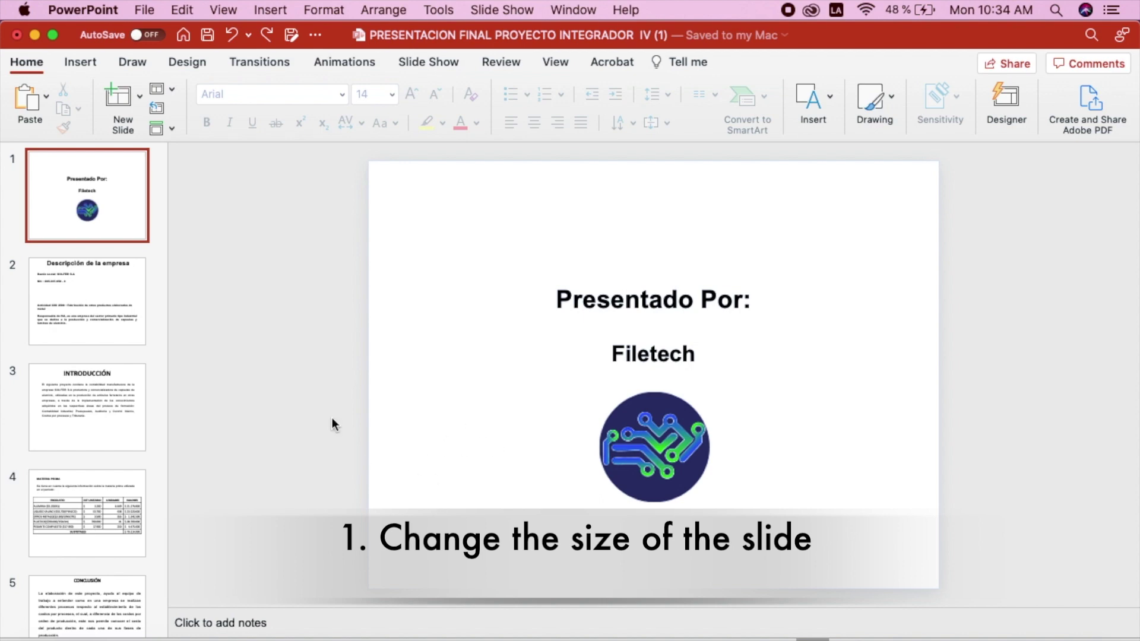
{"action": "left_click", "coordinate": [186, 60]}
{"action": "left_click", "coordinate": [993, 103]}
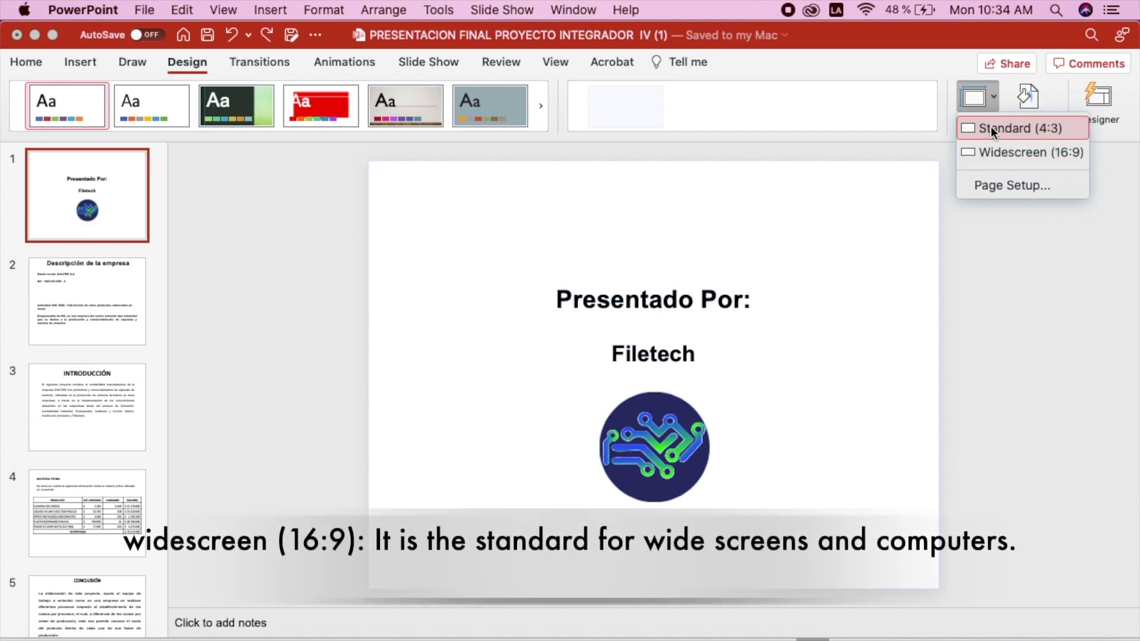
{"action": "left_click", "coordinate": [998, 157]}
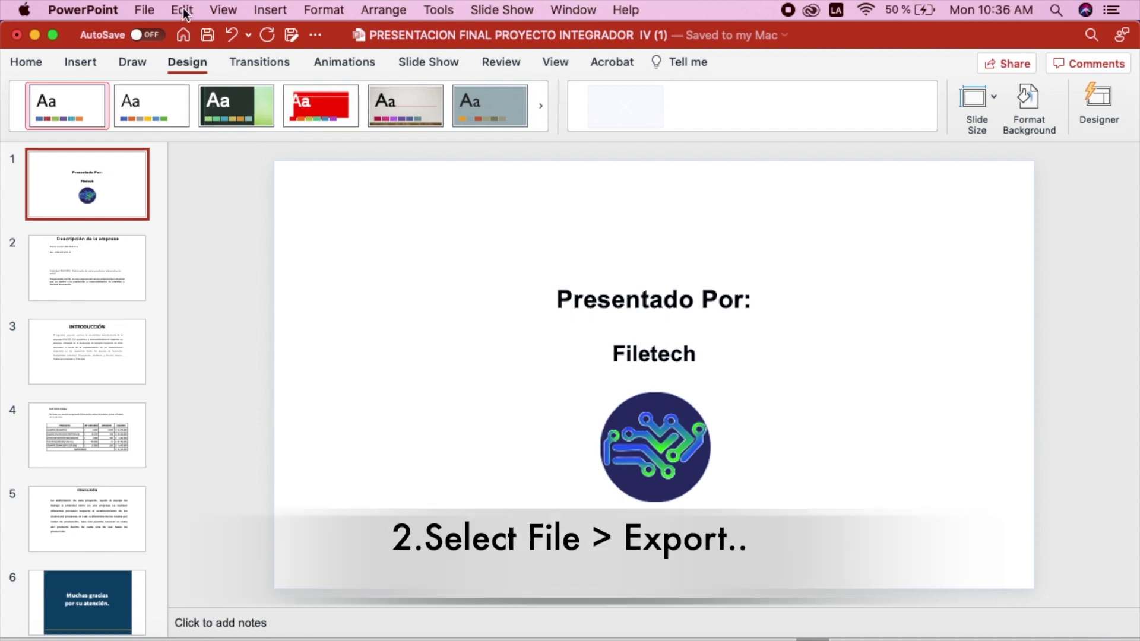
Step: Start a File > Export to Documents named PRESENTACION
{"action": "left_click", "coordinate": [144, 9]}
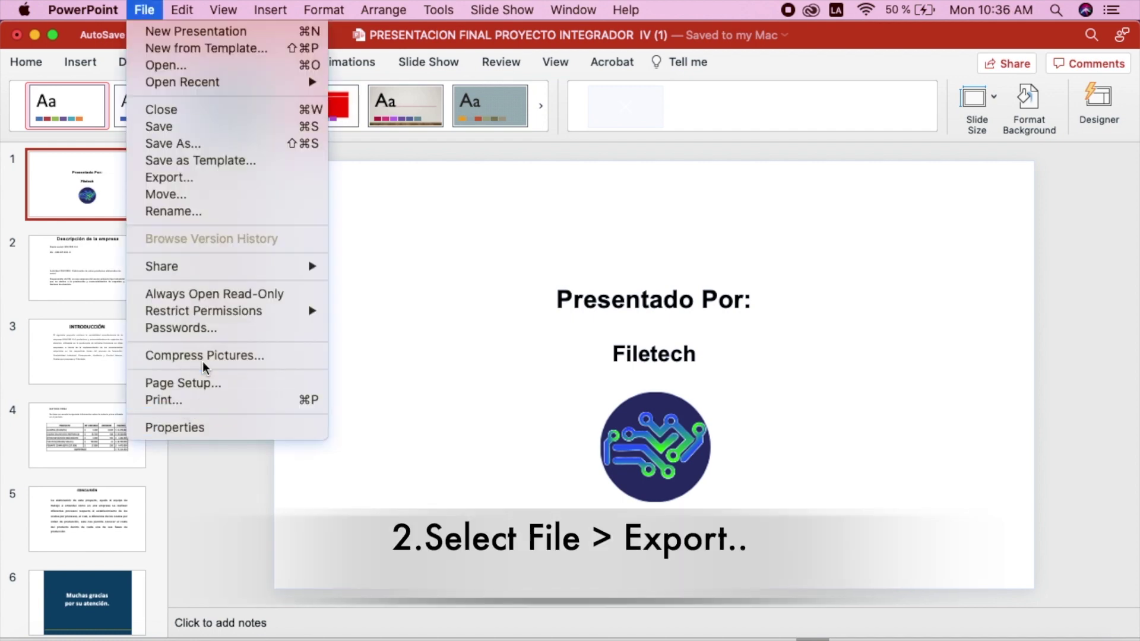
{"action": "left_click", "coordinate": [267, 177]}
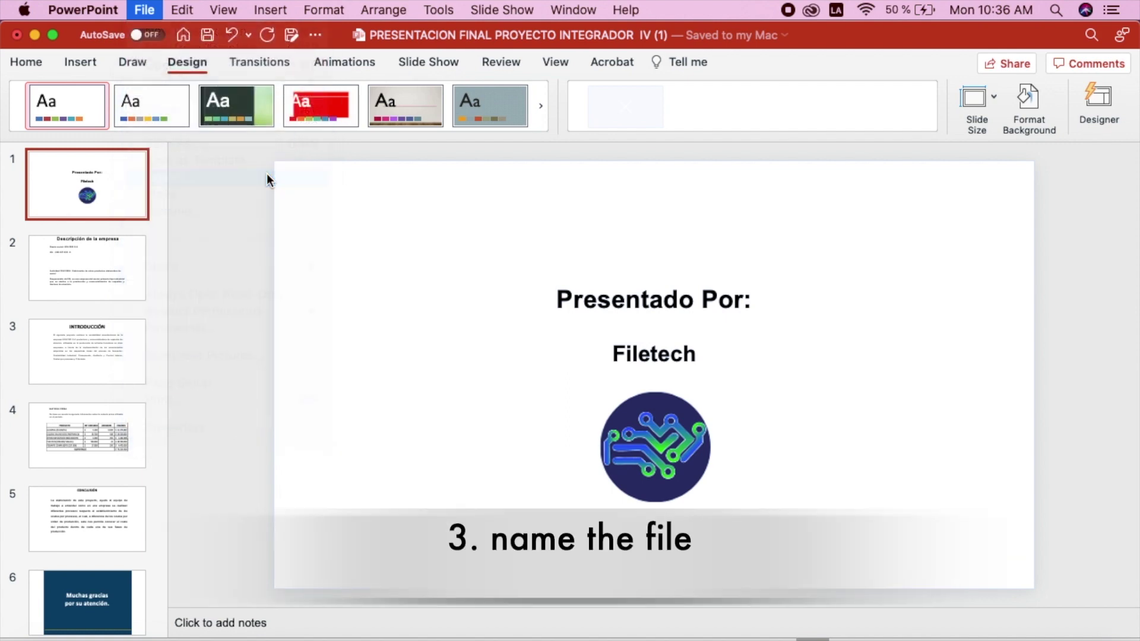
{"action": "triple_click", "coordinate": [625, 72]}
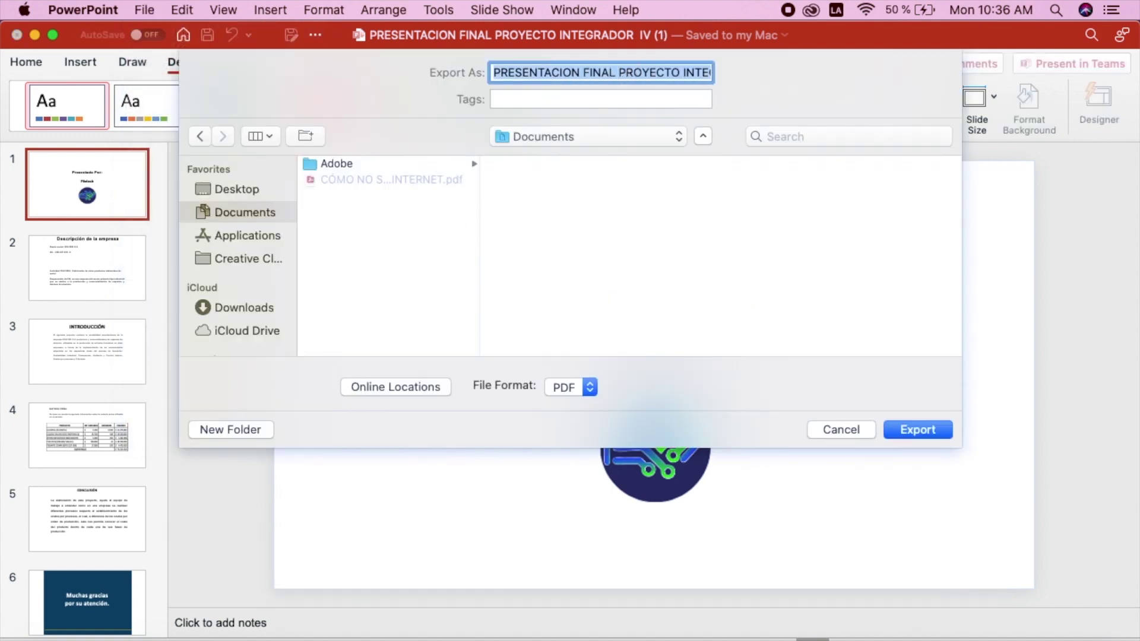
{"action": "type", "text": "pre"}
{"action": "key", "text": "BackSpace"}
{"action": "key", "text": "BackSpace"}
{"action": "key", "text": "BackSpace"}
{"action": "type", "text": "PRESENTACION"}
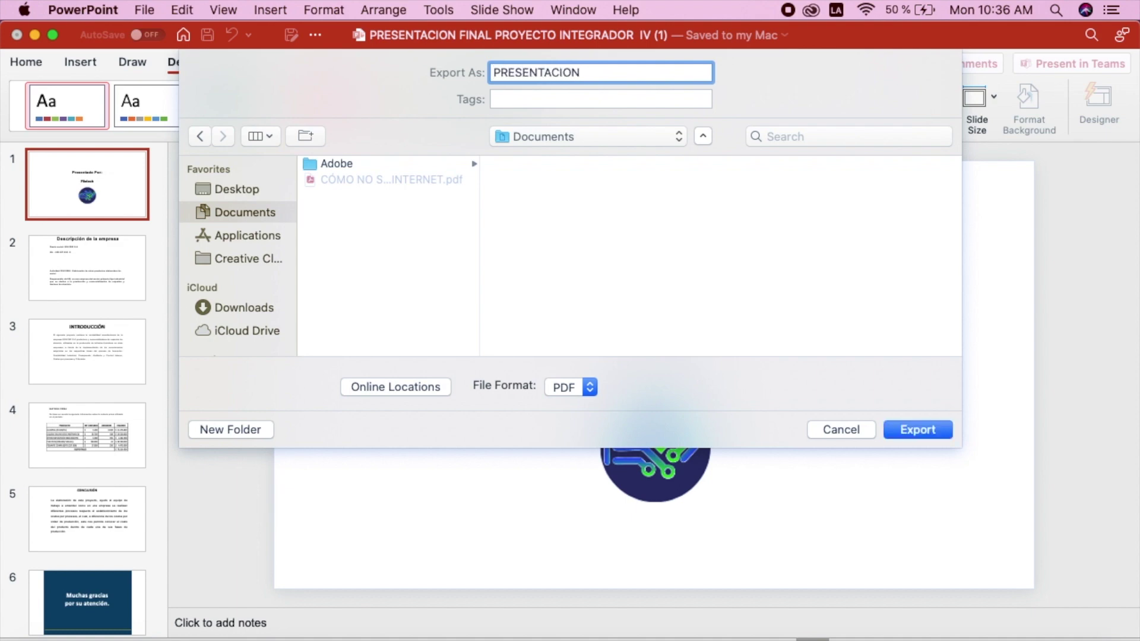
{"action": "left_click", "coordinate": [589, 389]}
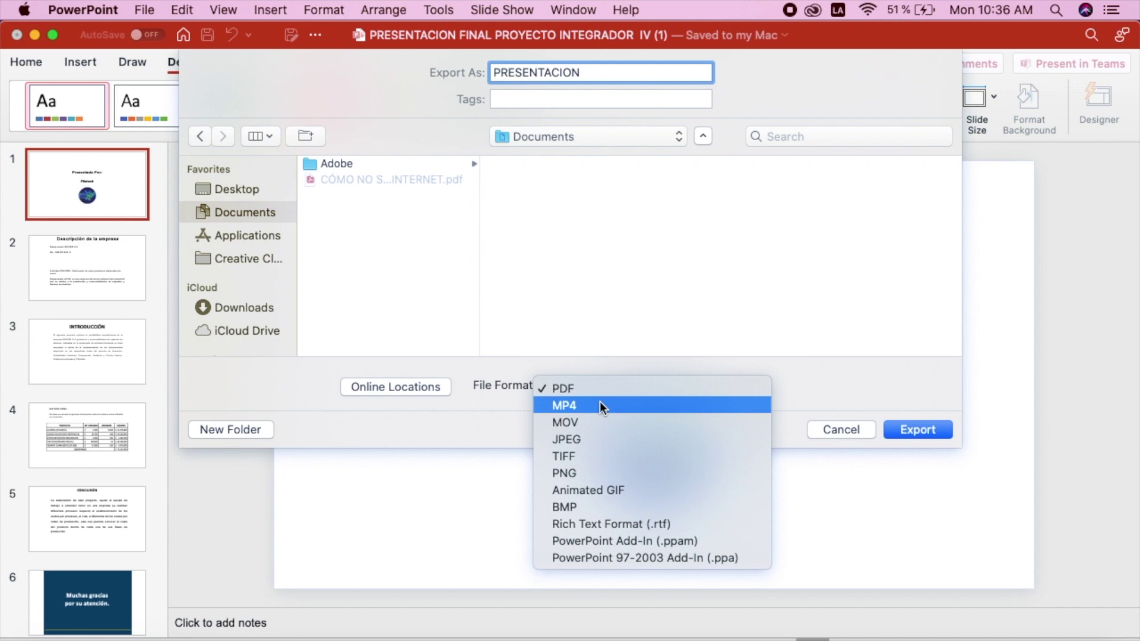
Step: Choose MP4 format with HEVC compression at Presentation Quality (1920 × 1080)
{"action": "left_click", "coordinate": [600, 406]}
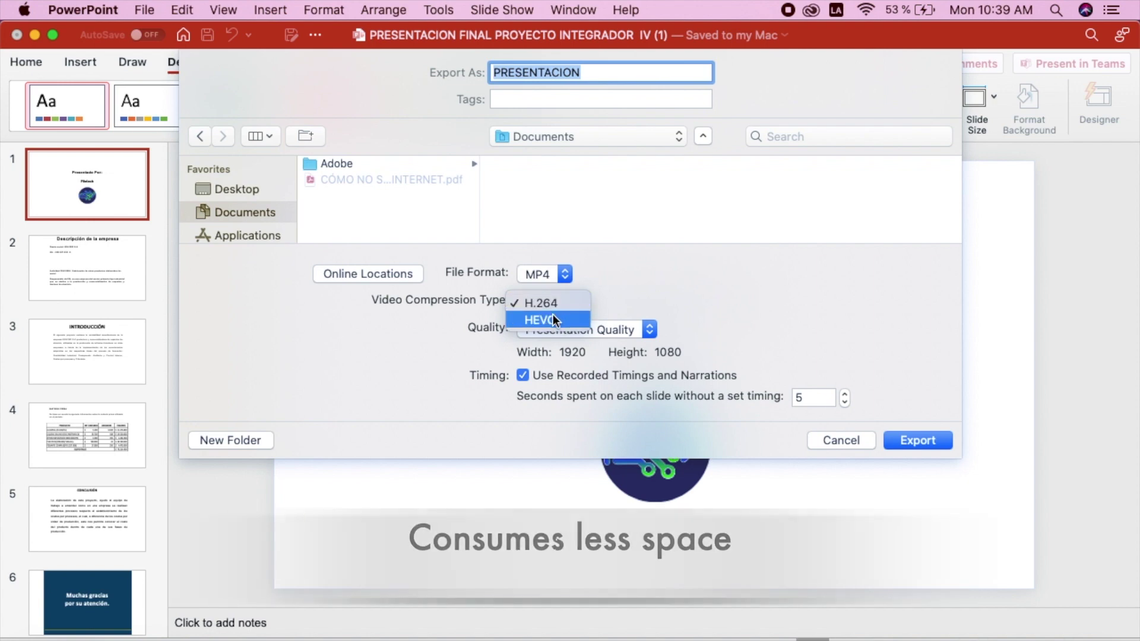
{"action": "left_click", "coordinate": [553, 303]}
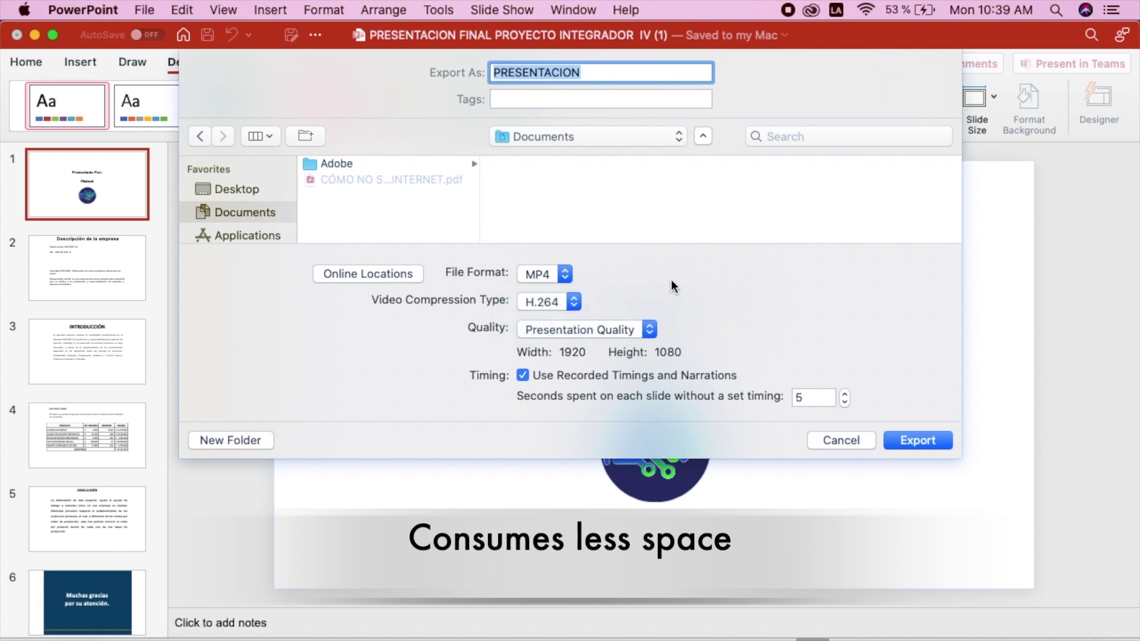
{"action": "left_click", "coordinate": [573, 305]}
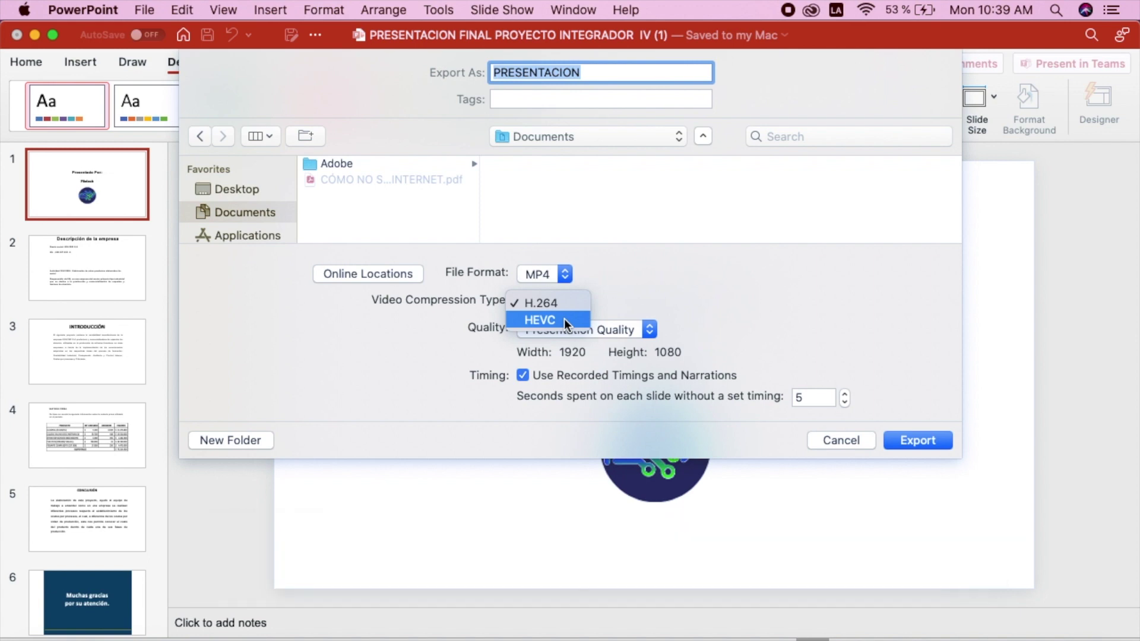
{"action": "left_click", "coordinate": [563, 319]}
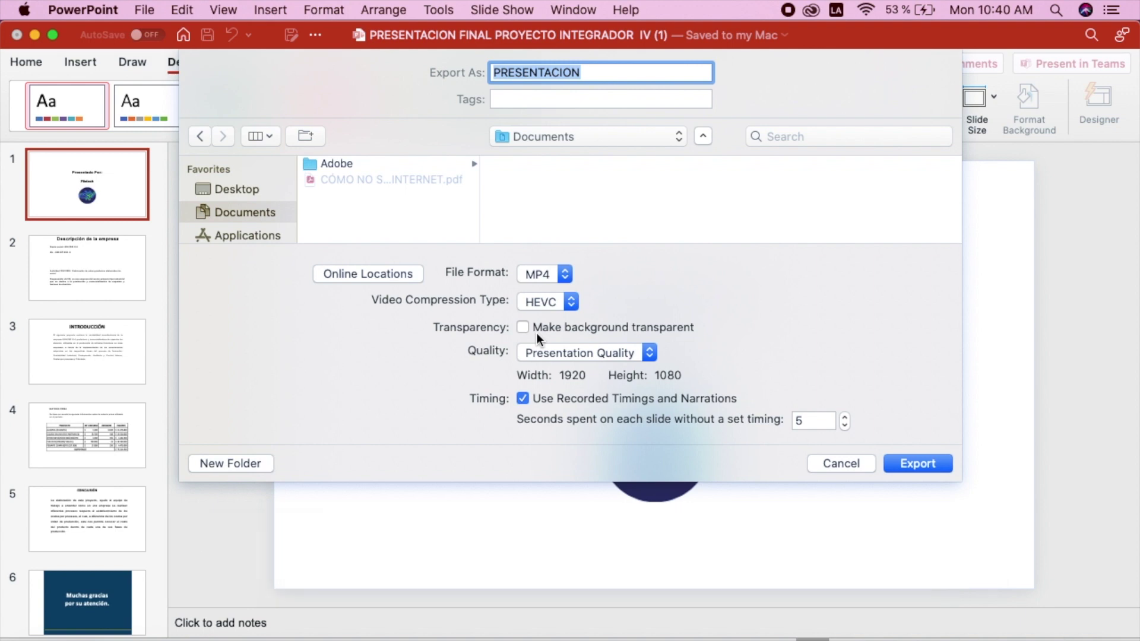
{"action": "left_click", "coordinate": [651, 353]}
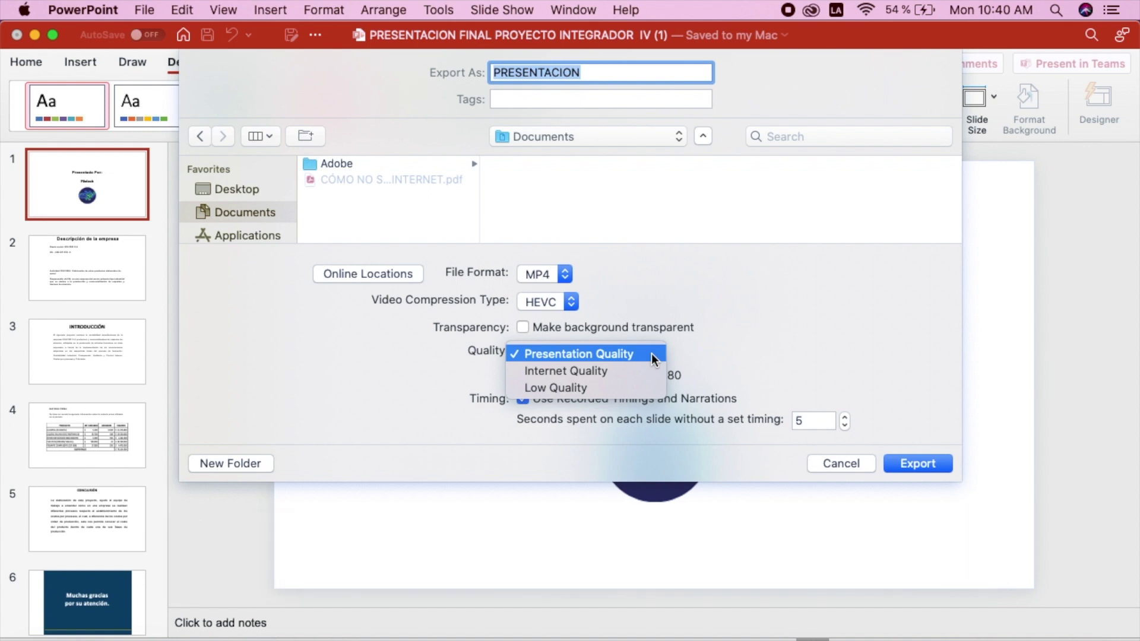
Step: Set the recorded-timings option and seconds per slide, then export the video as 'PRESENTACION filetech'
{"action": "left_click", "coordinate": [651, 354]}
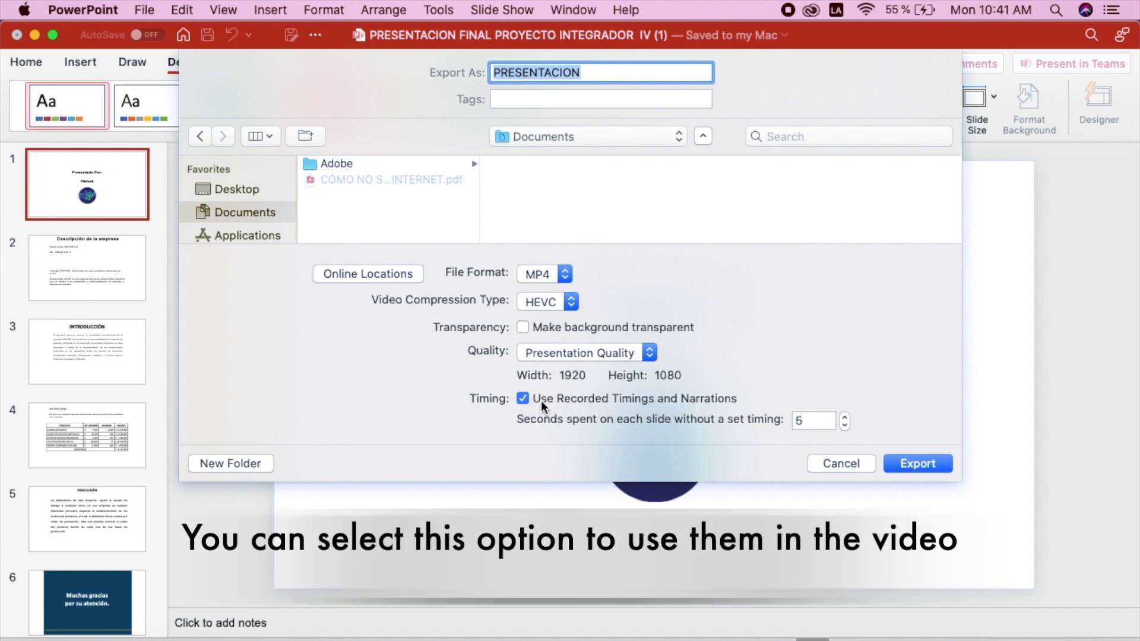
{"action": "left_click", "coordinate": [521, 399]}
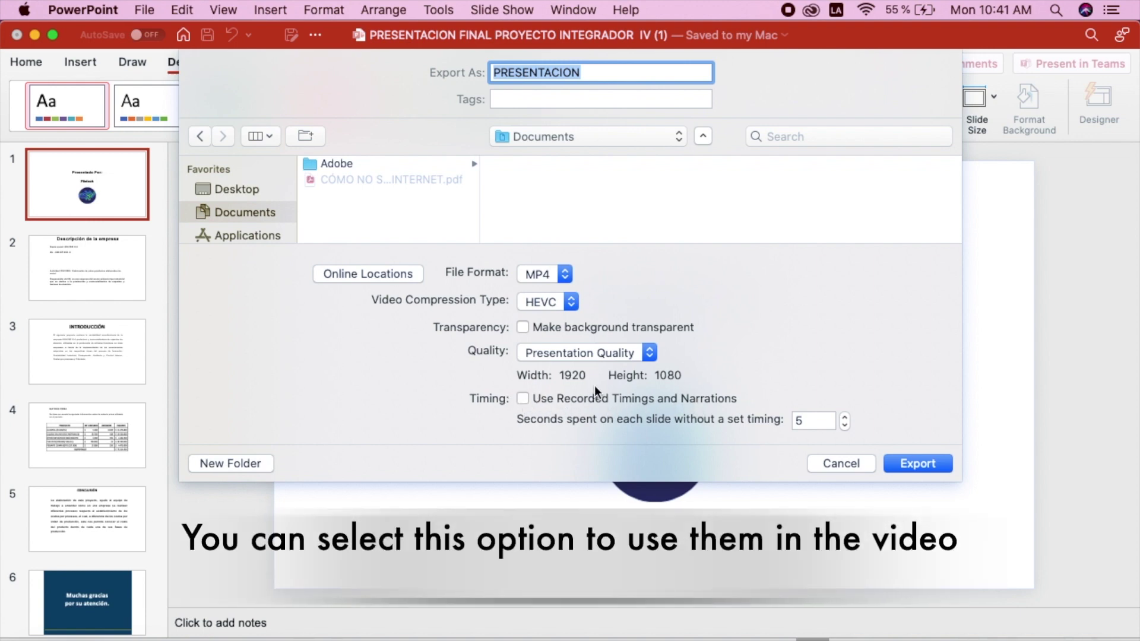
{"action": "left_click", "coordinate": [523, 399]}
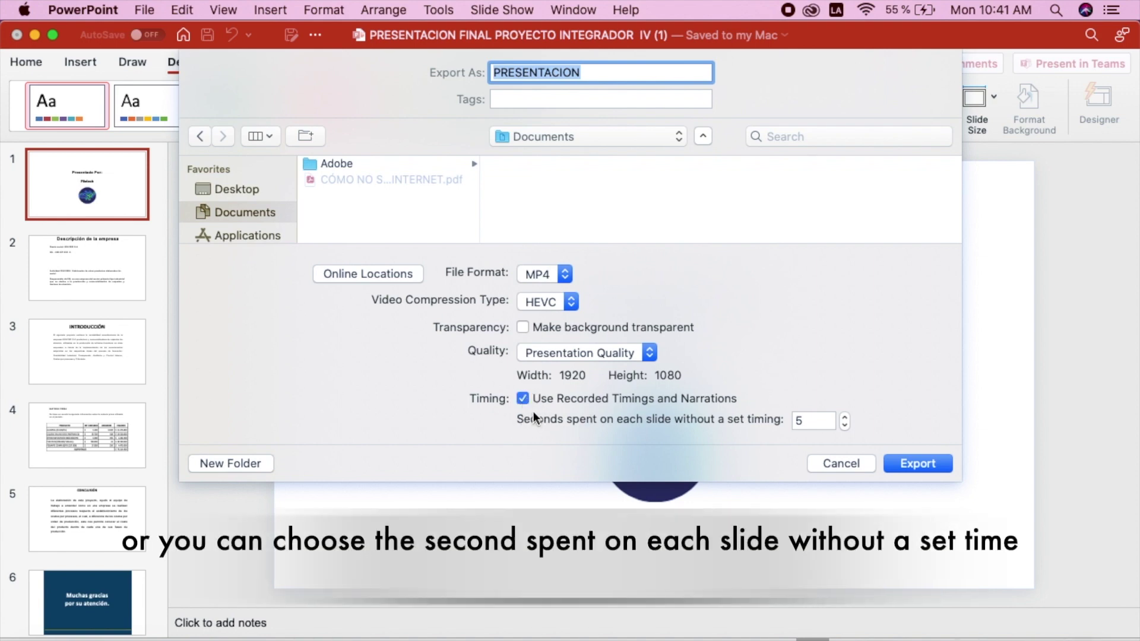
{"action": "left_click", "coordinate": [523, 398]}
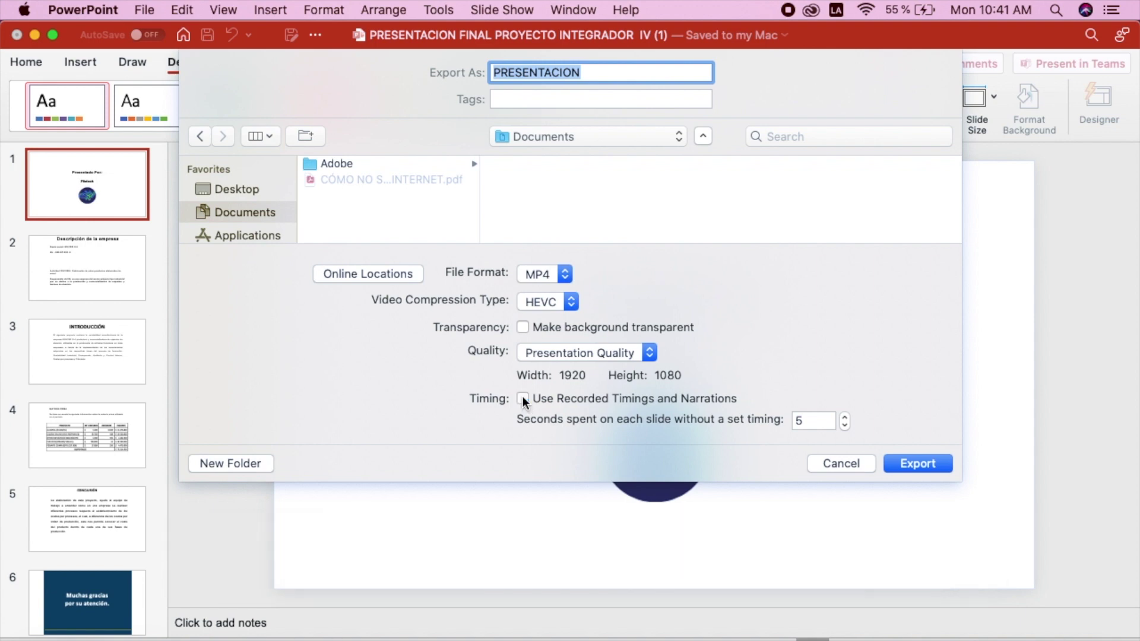
{"action": "left_click", "coordinate": [822, 423]}
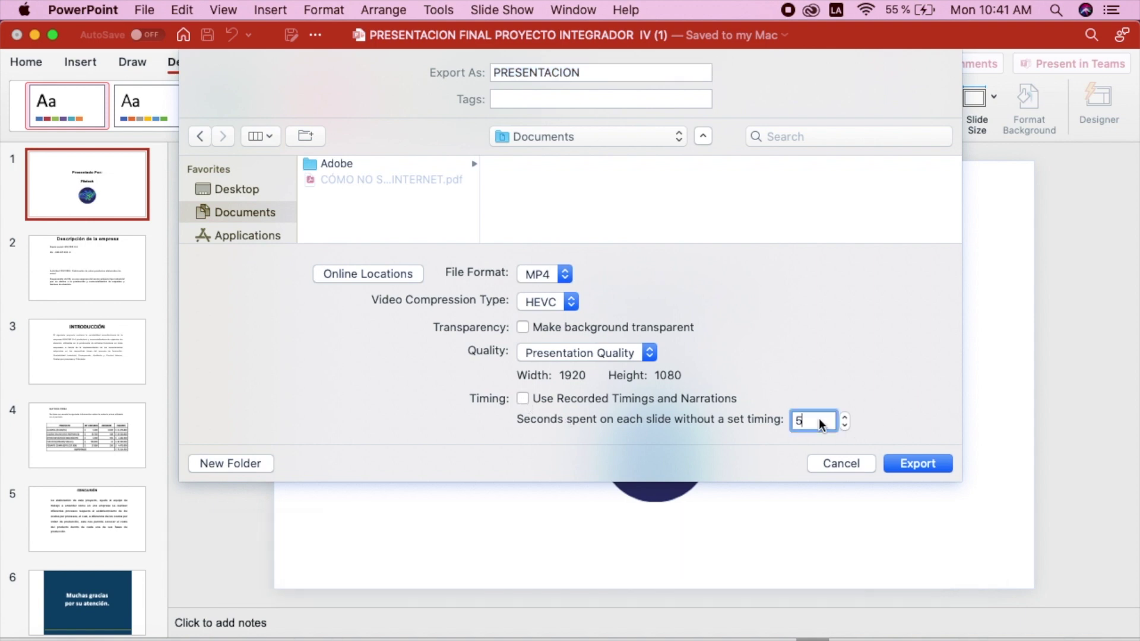
{"action": "key", "text": "BackSpace"}
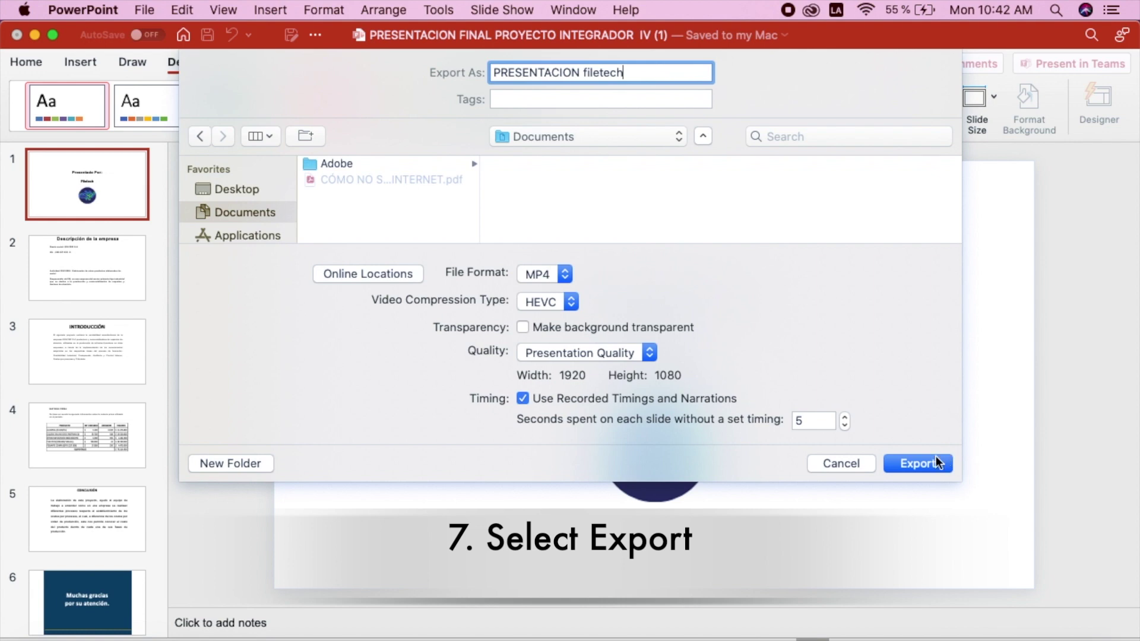
{"action": "left_click", "coordinate": [903, 463]}
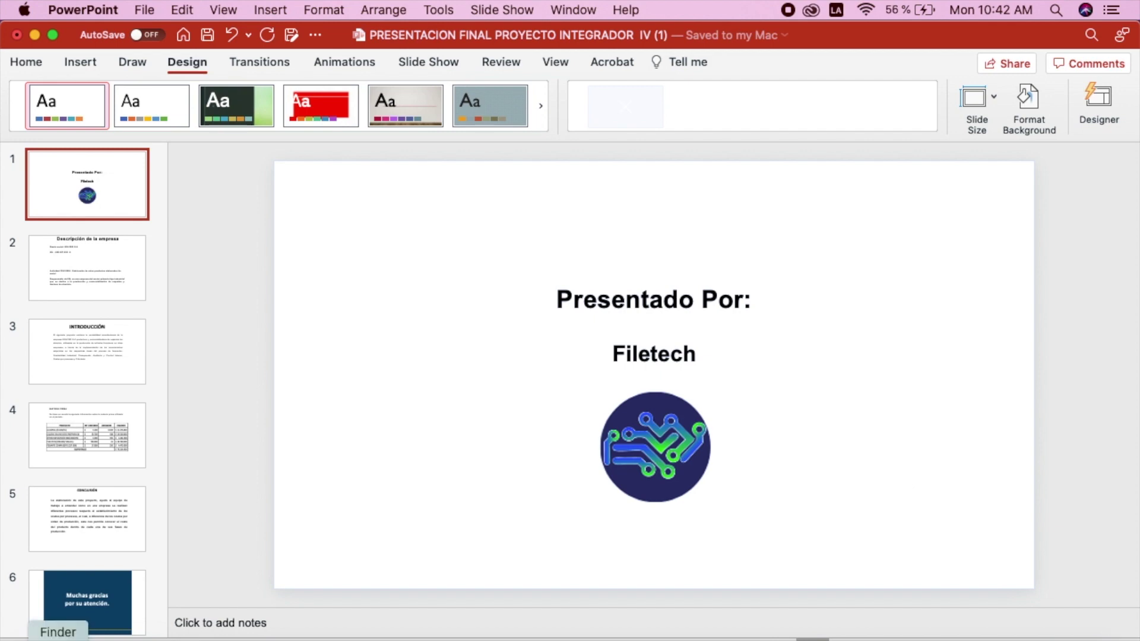
Step: Open PRESENTACION filetech.mp4 from Documents in QuickTime, retrying after the could-not-open error
{"action": "left_click", "coordinate": [59, 635]}
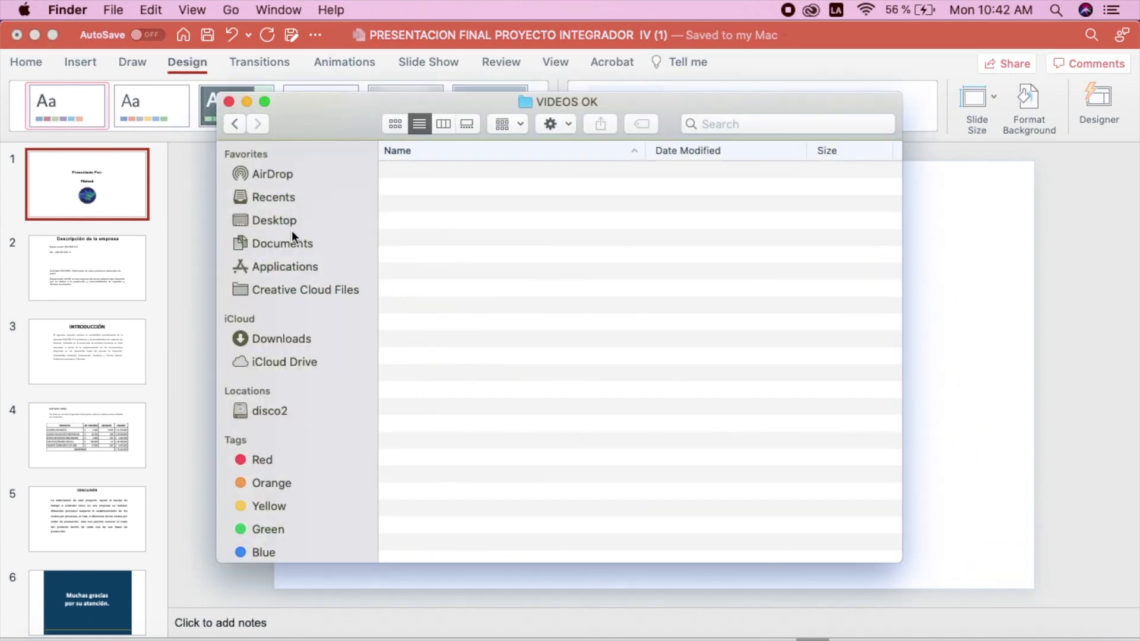
{"action": "left_click", "coordinate": [294, 246]}
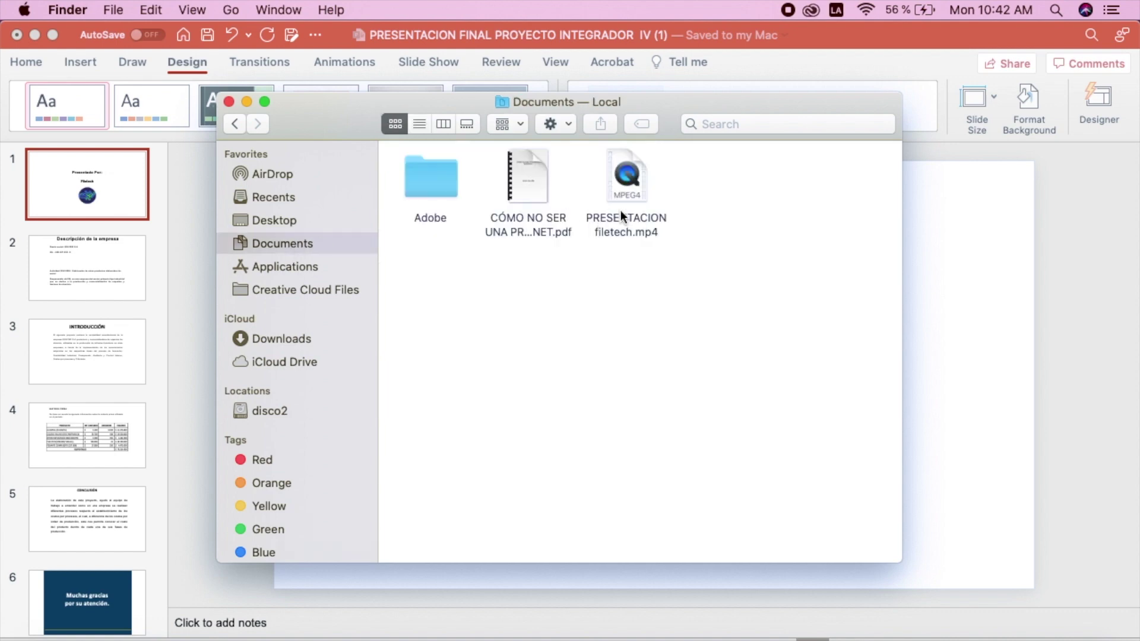
{"action": "double_click", "coordinate": [631, 182]}
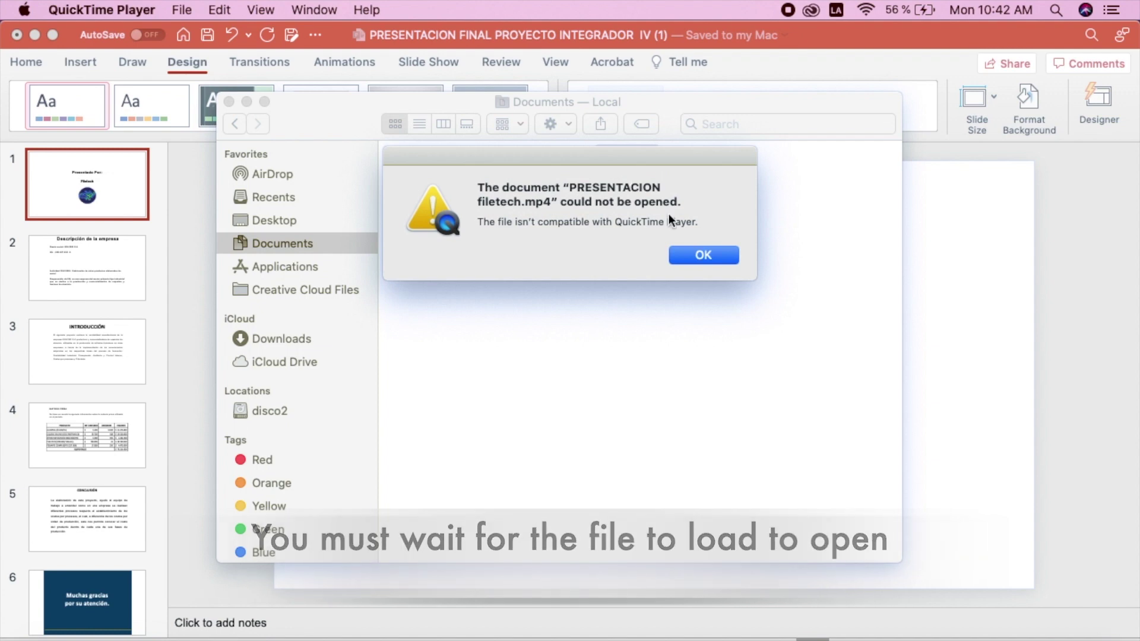
{"action": "left_click", "coordinate": [703, 256]}
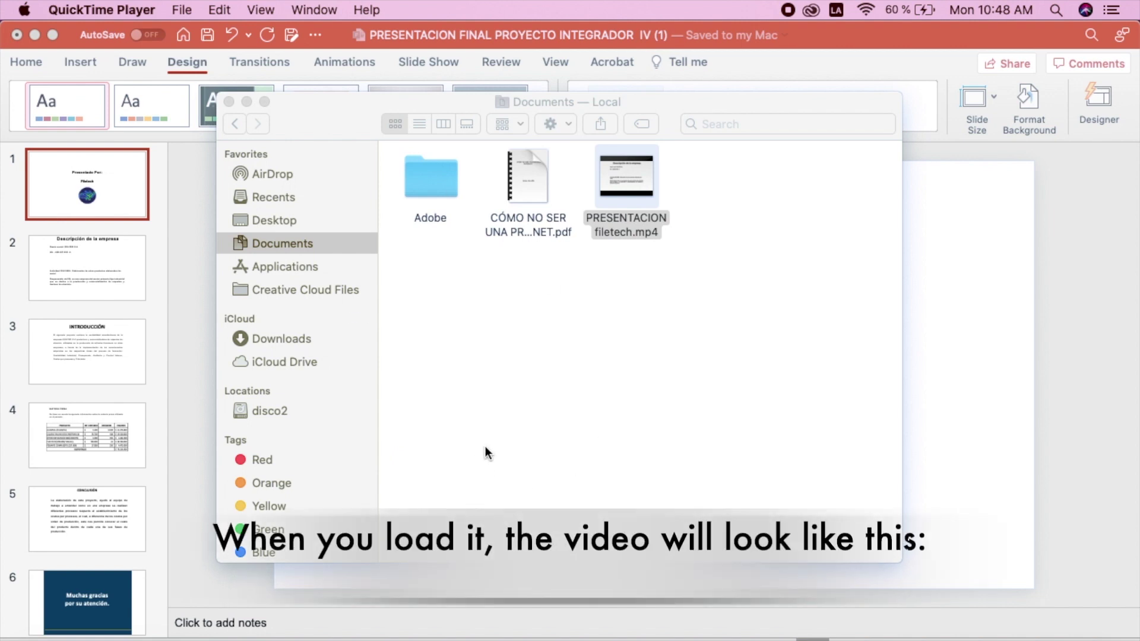
{"action": "left_click", "coordinate": [625, 176]}
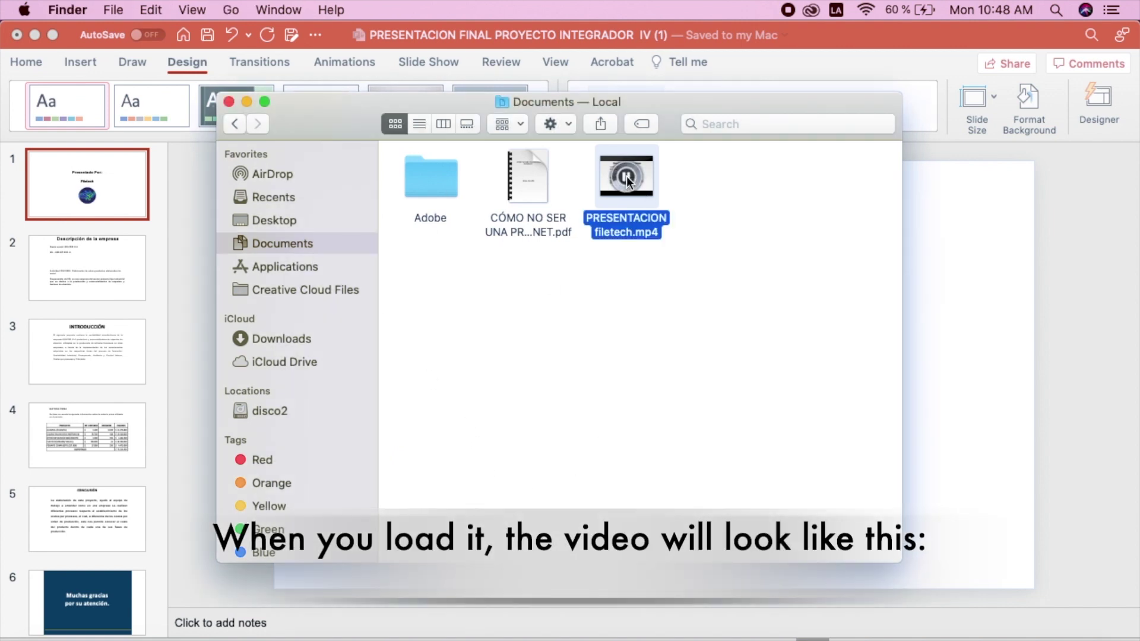
{"action": "double_click", "coordinate": [642, 195]}
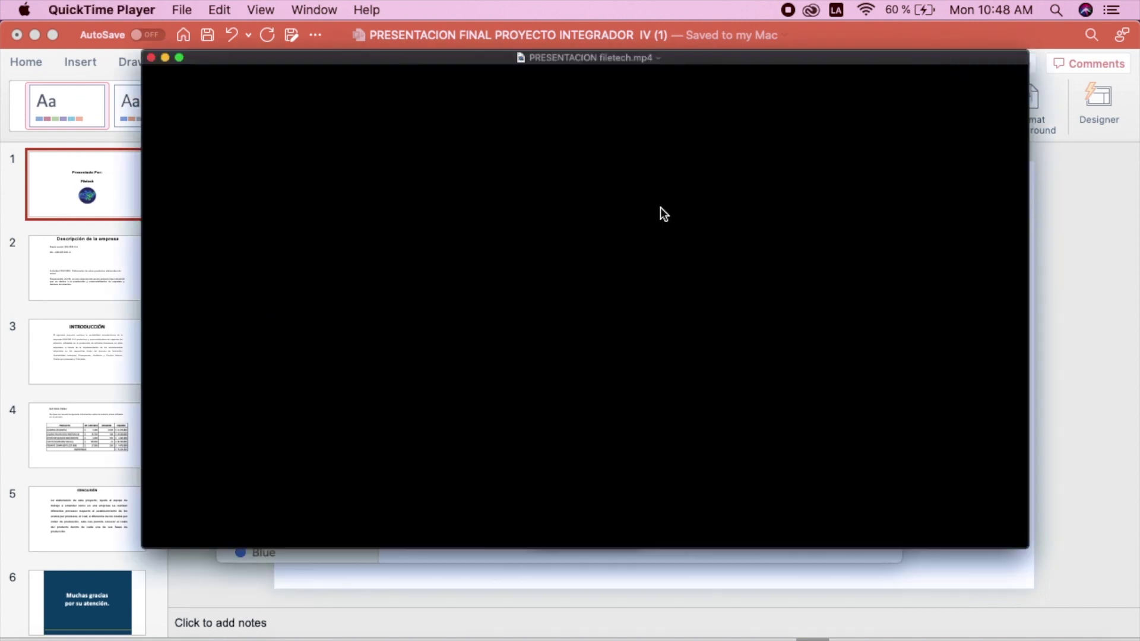
Step: Play the 30-second video to its final thank-you slide, then close QuickTime Player
{"action": "left_click", "coordinate": [573, 520]}
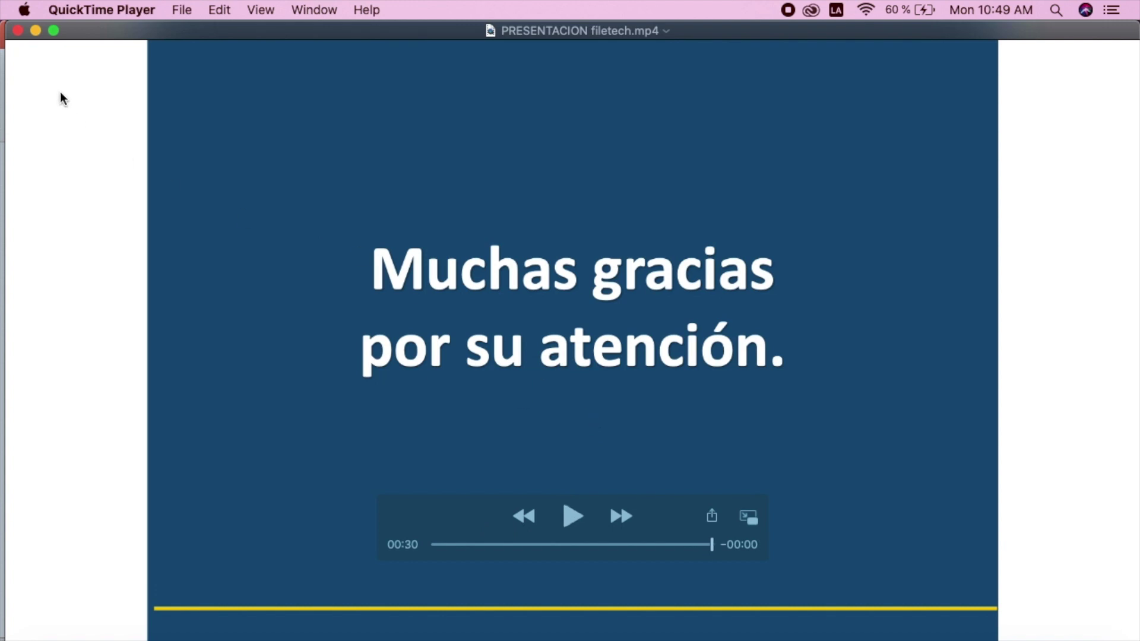
{"action": "left_click", "coordinate": [18, 31]}
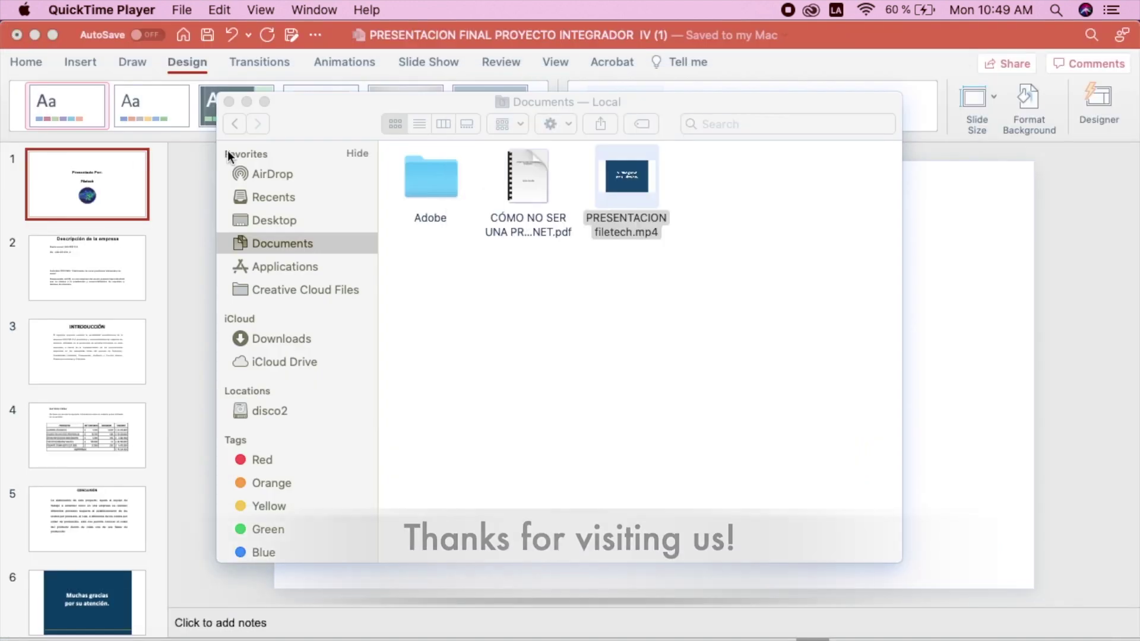